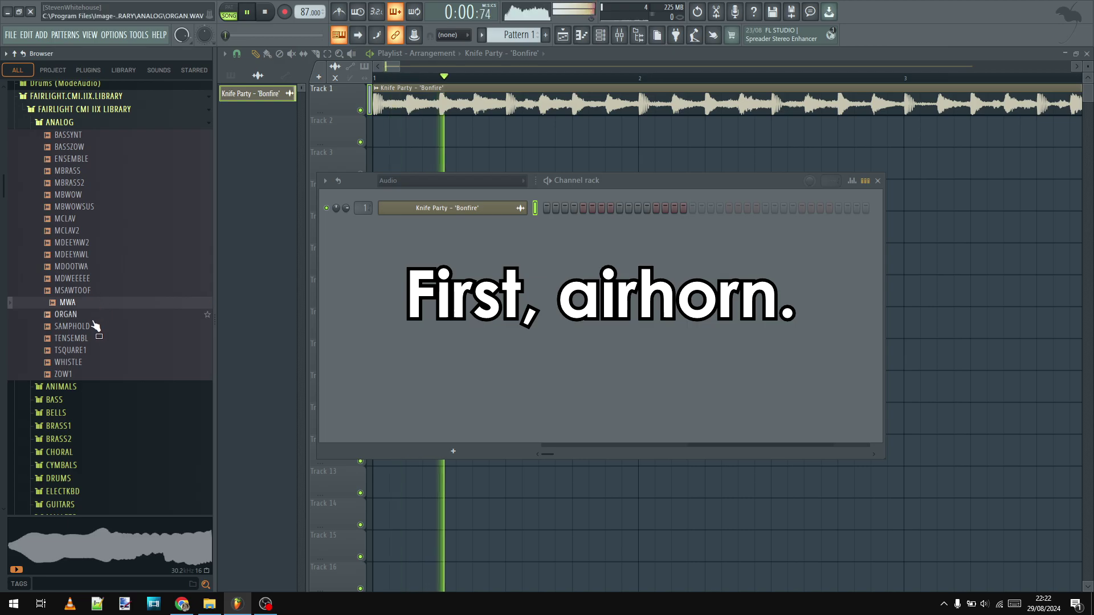
# Preview the MSAWTOOF sample from the ANALOG folder of the Fairlight CMI IIX library
pyautogui.click(94, 292)
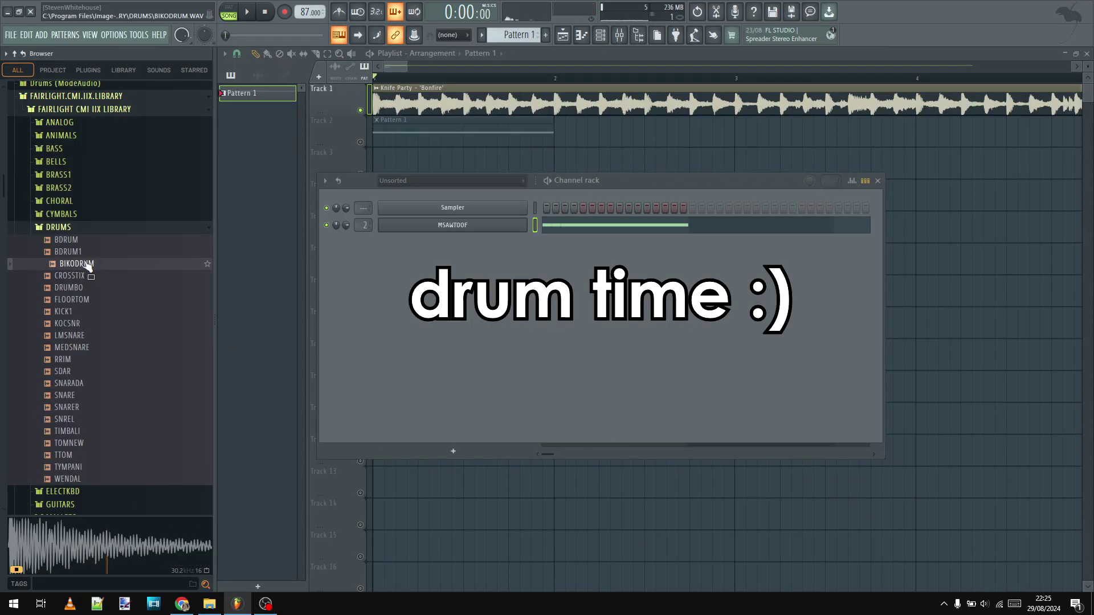
# Audition the samples in the Fairlight DRUMS folder one after another, moving down the list from BIKODRUM
pyautogui.press('Down')
pyautogui.press('Down')
pyautogui.press('Down')
pyautogui.press('Down')
pyautogui.press('Down')
pyautogui.press('Down')
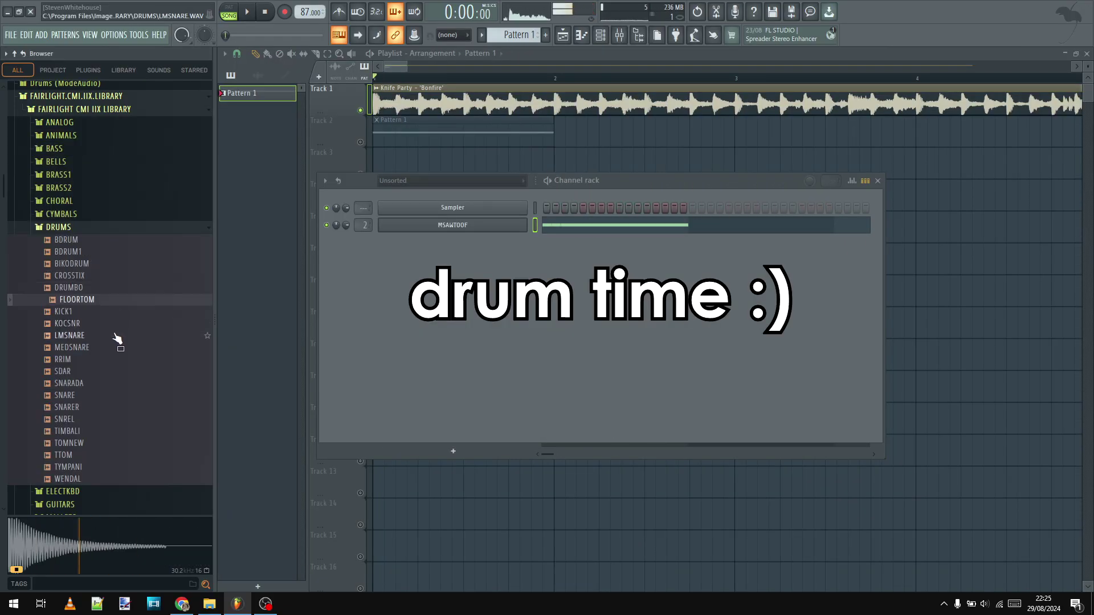
pyautogui.press('Down')
pyautogui.press('Down')
pyautogui.press('Down')
pyautogui.press('Down')
pyautogui.press('Down')
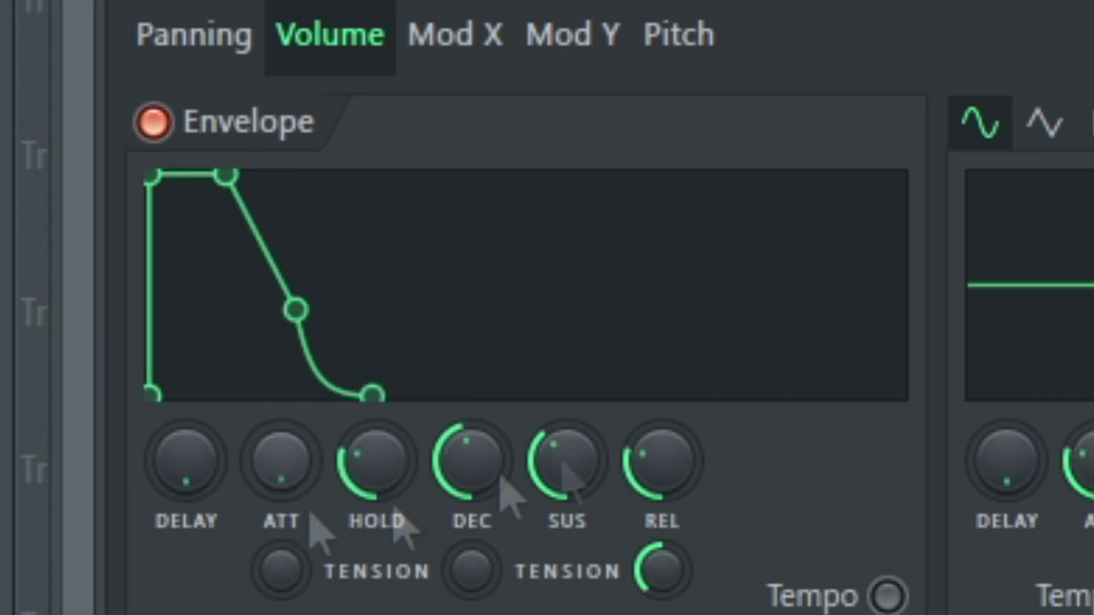
# Lower the sustain of the sampler's volume envelope and open the piano roll
pyautogui.moveTo(564, 464); pyautogui.dragTo(564, 490)
pyautogui.moveTo(1032, 253)
pyautogui.mouseDown()
pyautogui.moveTo(1045, 264)
pyautogui.moveTo(1045, 254)
pyautogui.mouseUp()
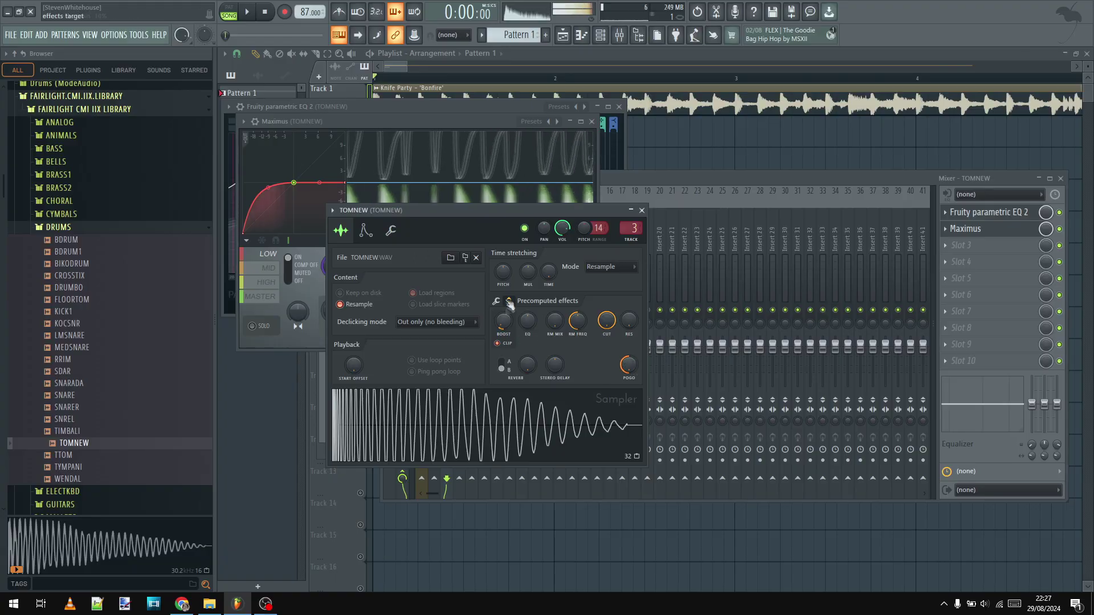
pyautogui.click(581, 35)
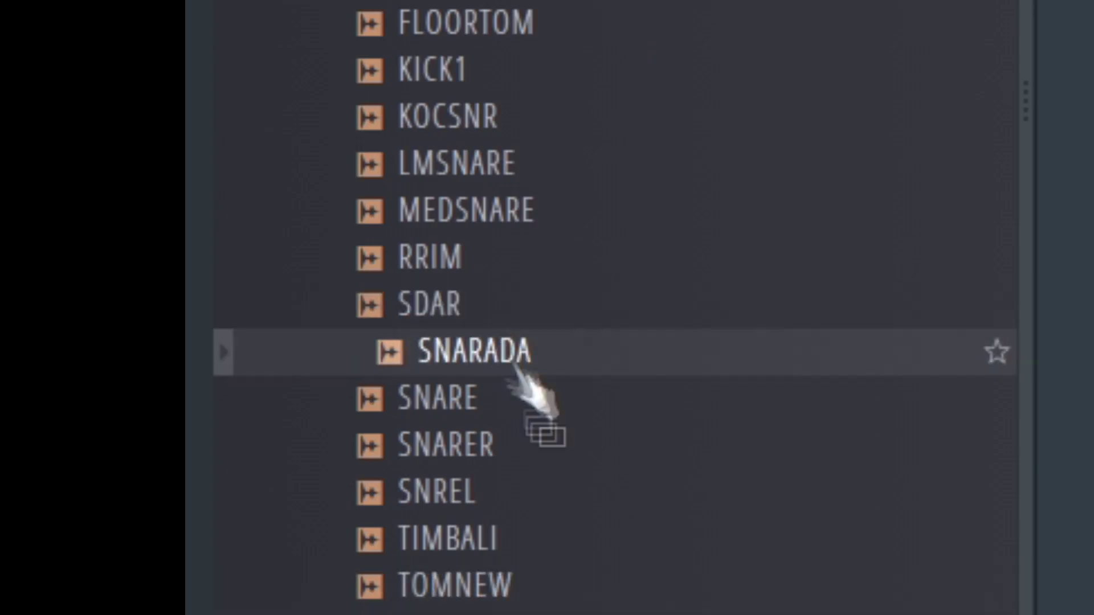
# Audition the drum samples upward from SNARADA to KOCSNR to choose a snare
pyautogui.press('Up')
pyautogui.press('Up')
pyautogui.press('Up')
pyautogui.press('Up')
pyautogui.press('Up')
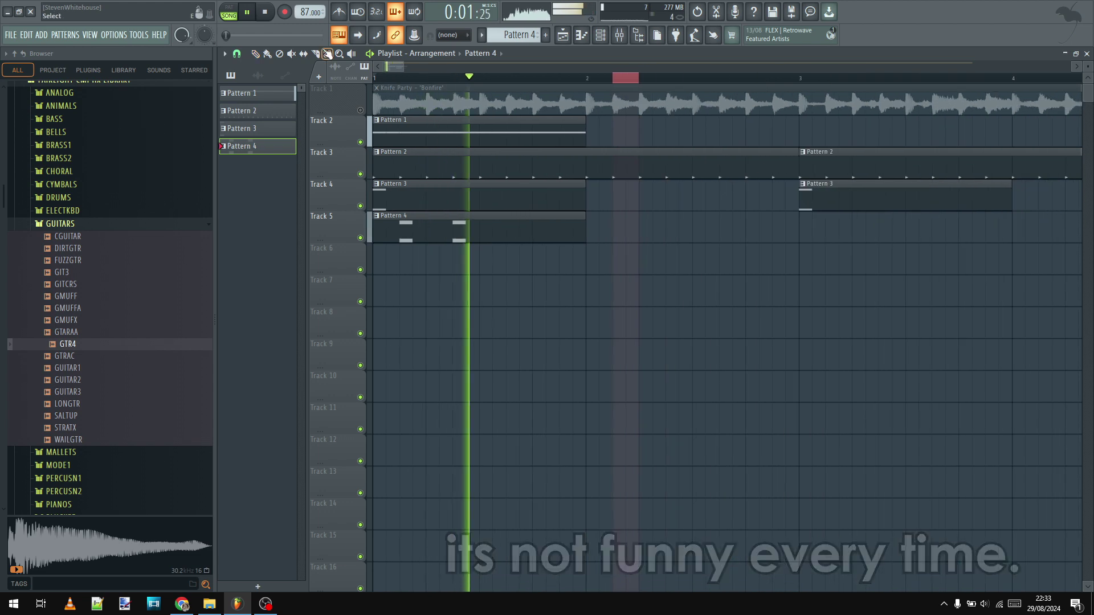
# Raise the low cut slightly in Fruity Reeverb 2 on the GTR4 mixer track while the song plays
pyautogui.press('space')
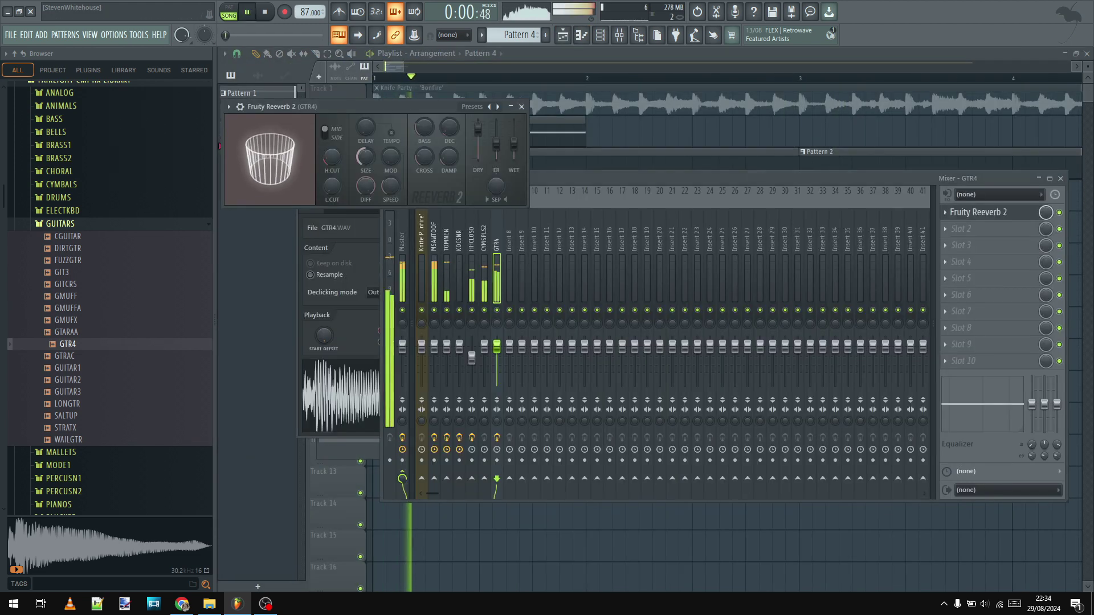
pyautogui.moveTo(331, 187); pyautogui.dragTo(336, 184)
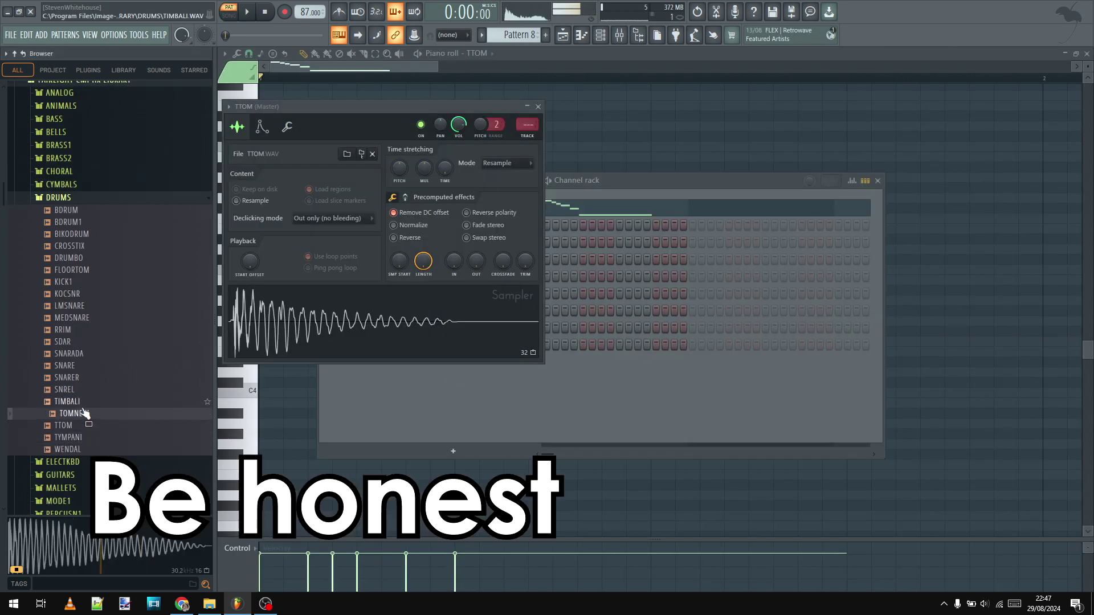
# Replace the TTOM sample in the open sampler channel with TOMNEW from the DRUMS folder and toggle playback
pyautogui.moveTo(69, 413); pyautogui.dragTo(352, 322)
pyautogui.press('space')
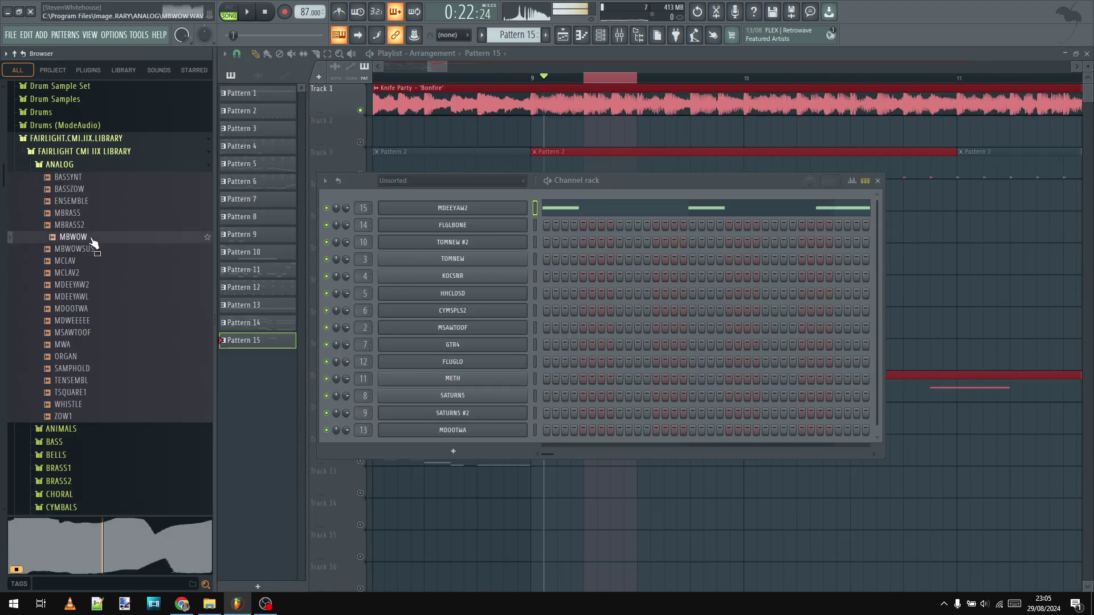
# Preview the MBWOWSUS sample and try to add MBWOW from the ANALOG folder to the channel rack
pyautogui.click(94, 249)
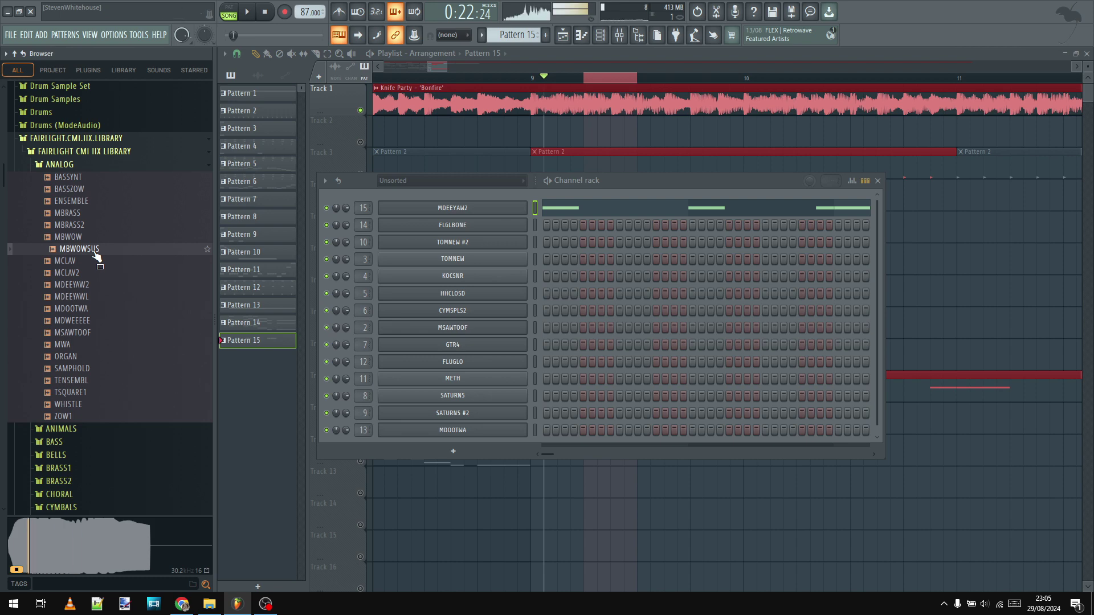
pyautogui.moveTo(73, 237); pyautogui.dragTo(377, 330)
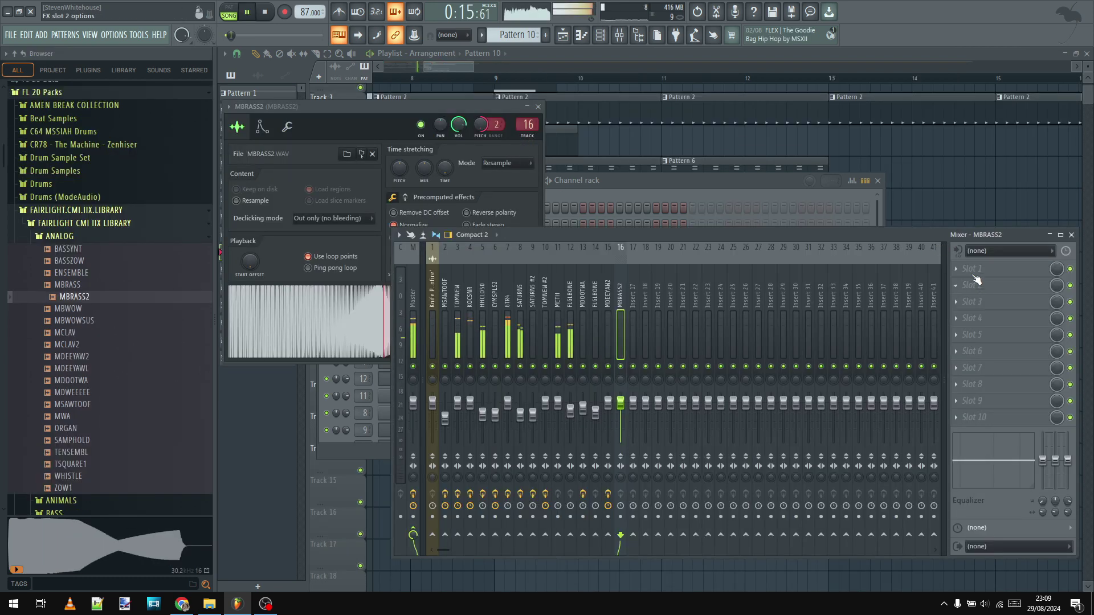
# Bring up the list of effect plugins for slot 1 of the MBRASS2 mixer track
pyautogui.click(972, 273)
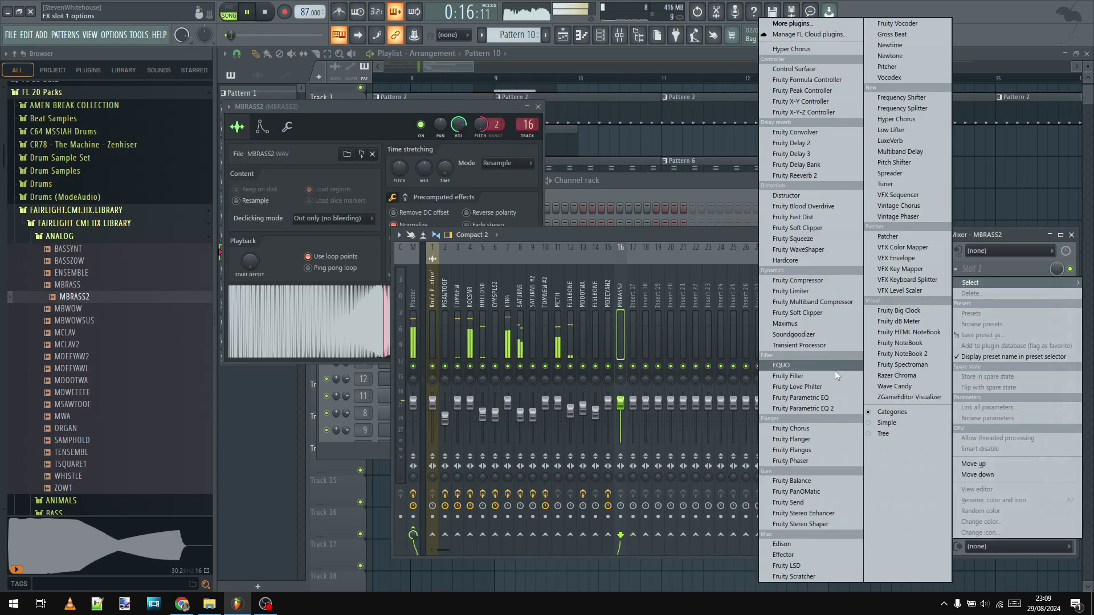
pyautogui.click(384, 193)
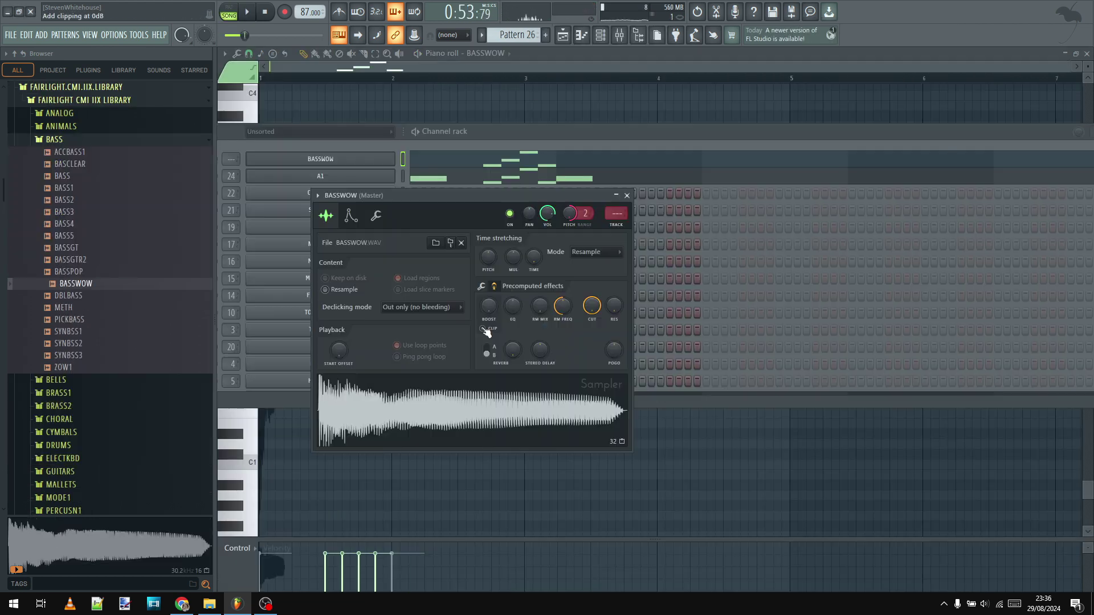
pyautogui.scroll(3, 488, 315)
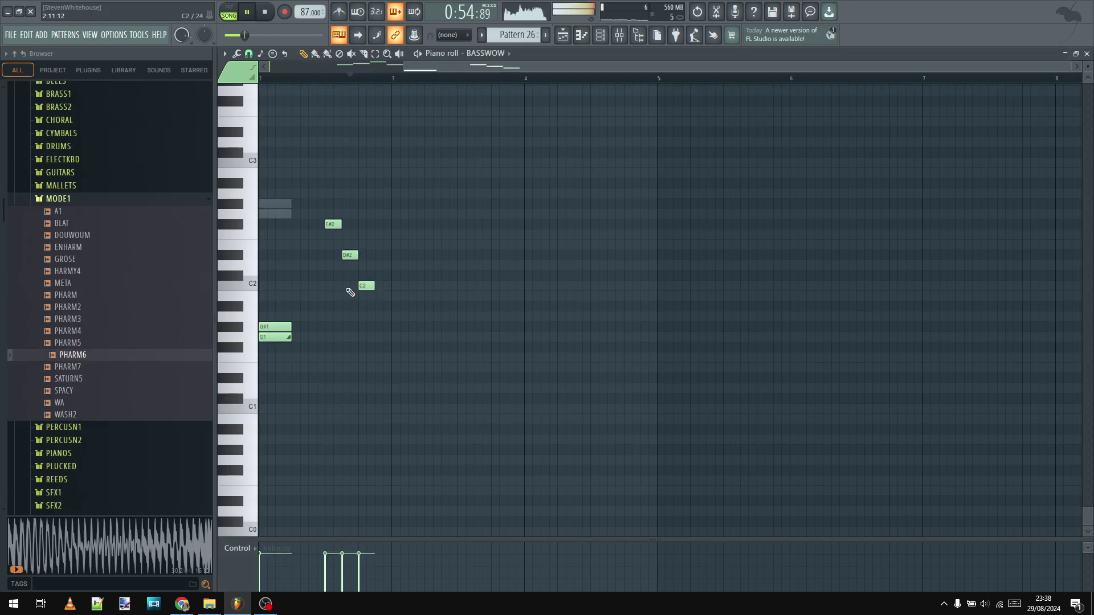
pyautogui.moveTo(520, 276); pyautogui.dragTo(523, 294)
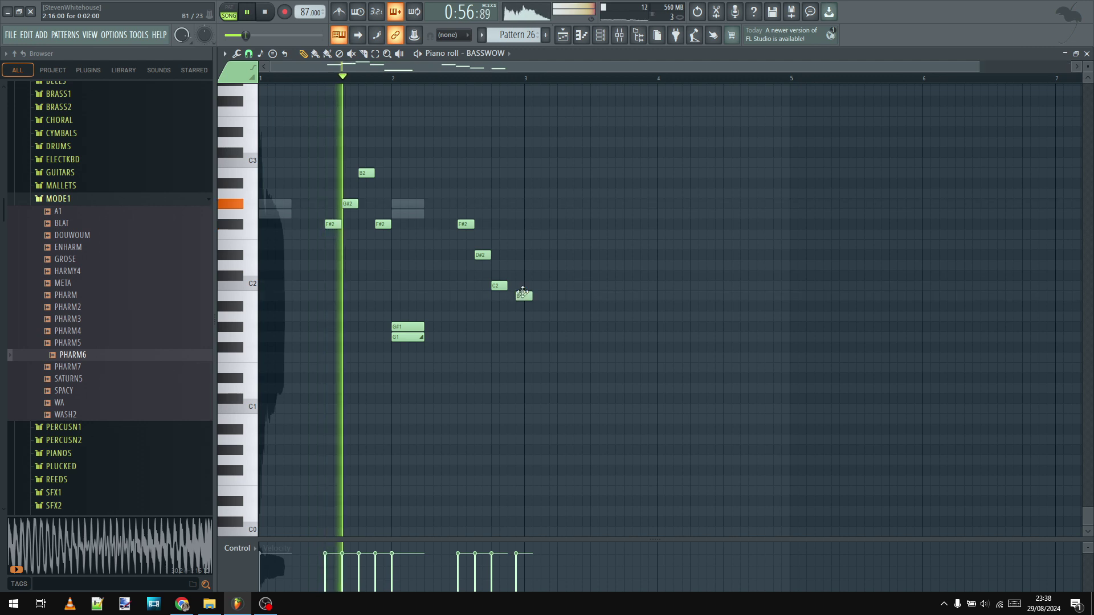
pyautogui.rightClick(524, 296)
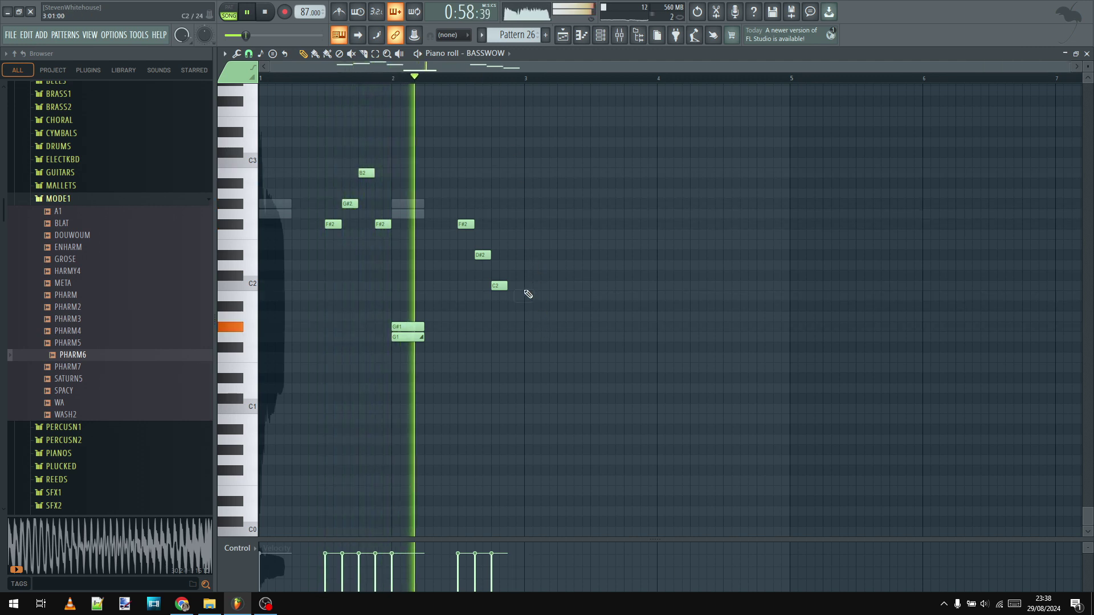
# Switch the piano roll to the MBRASS2 channel and lengthen the last G#5 note in bar 3 to three steps
pyautogui.click(483, 37)
pyautogui.click(463, 53)
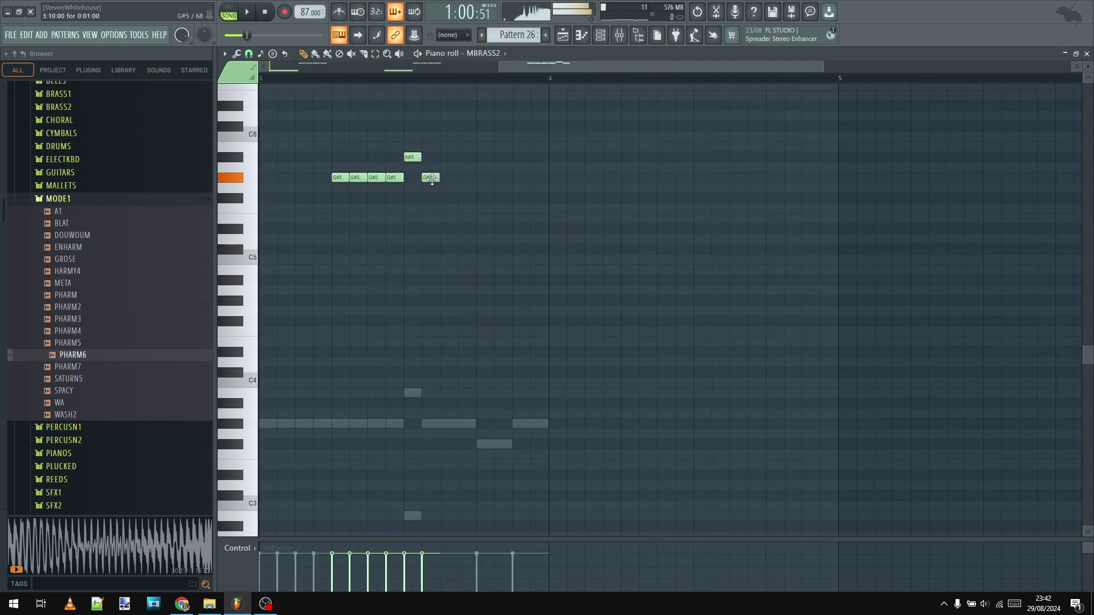
pyautogui.moveTo(437, 180); pyautogui.dragTo(467, 186)
pyautogui.scroll(-4, 417, 247)
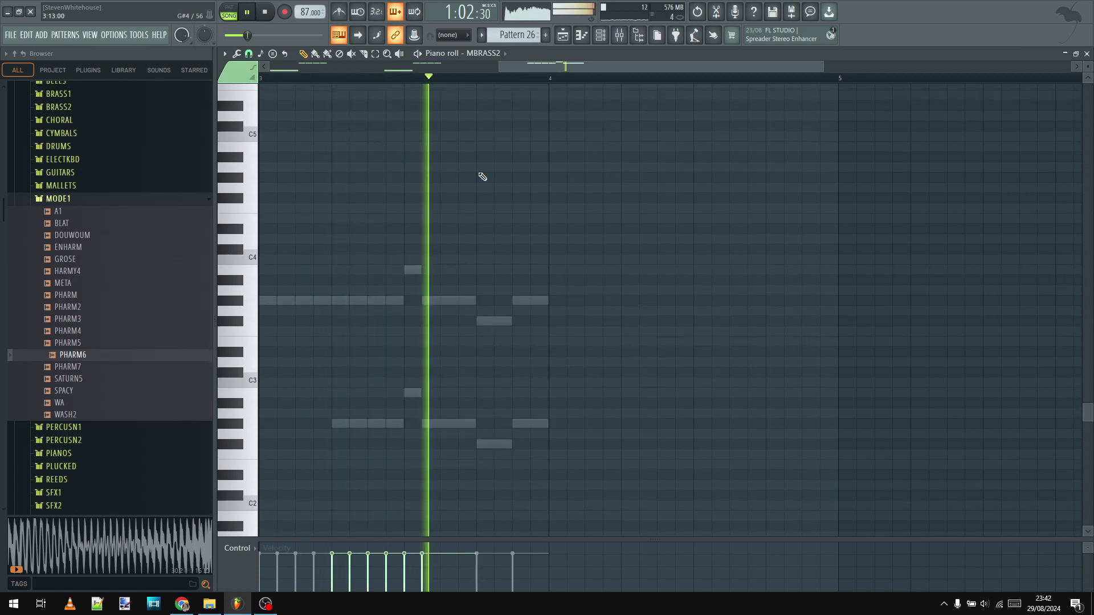
# Play the arrangement in song mode to hear the result
pyautogui.click(249, 12)
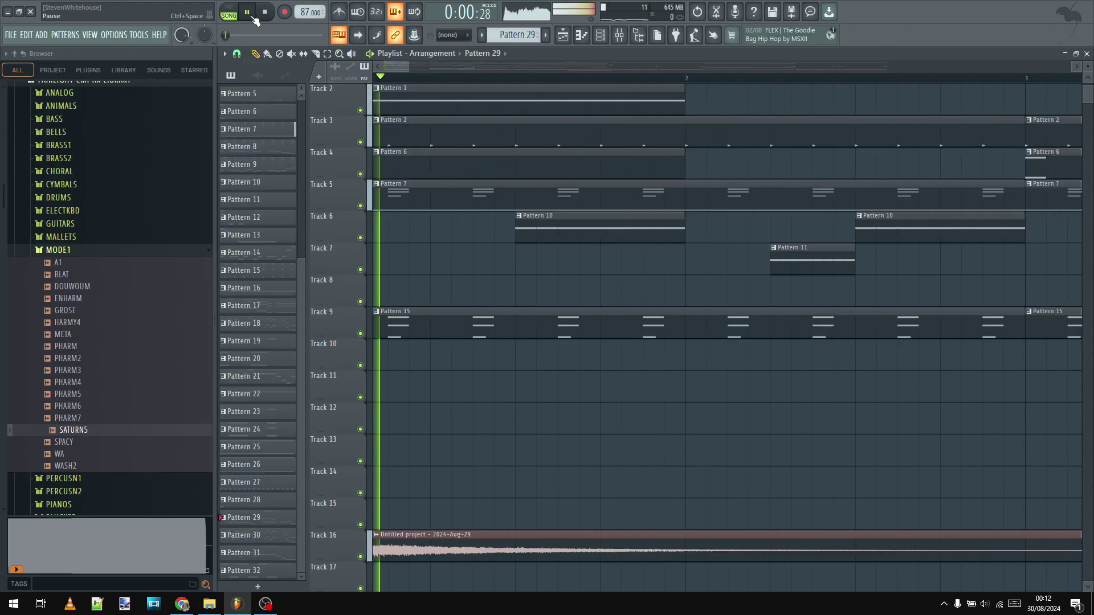